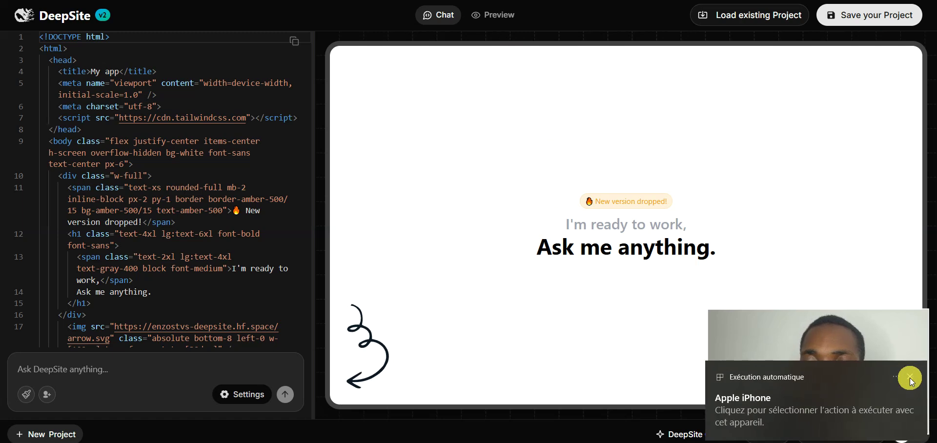
# Step: Dismiss the AutoPlay notifications for the connected iPhone
pyautogui.click(910, 377)
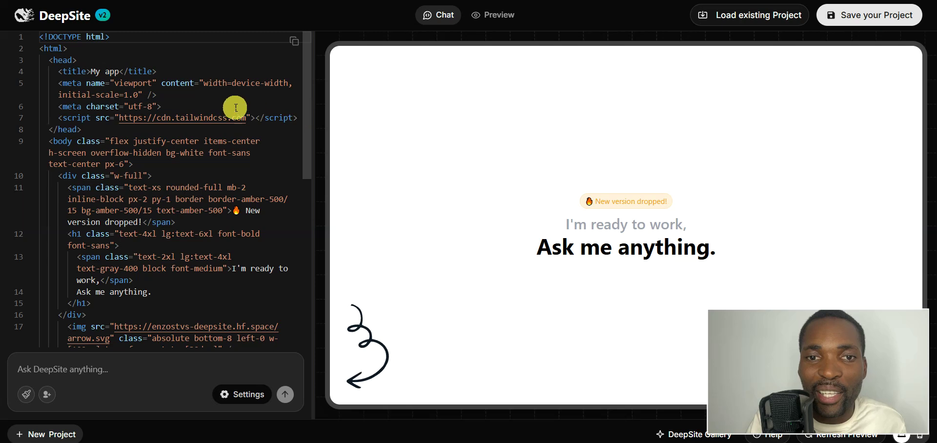
pyautogui.click(155, 374)
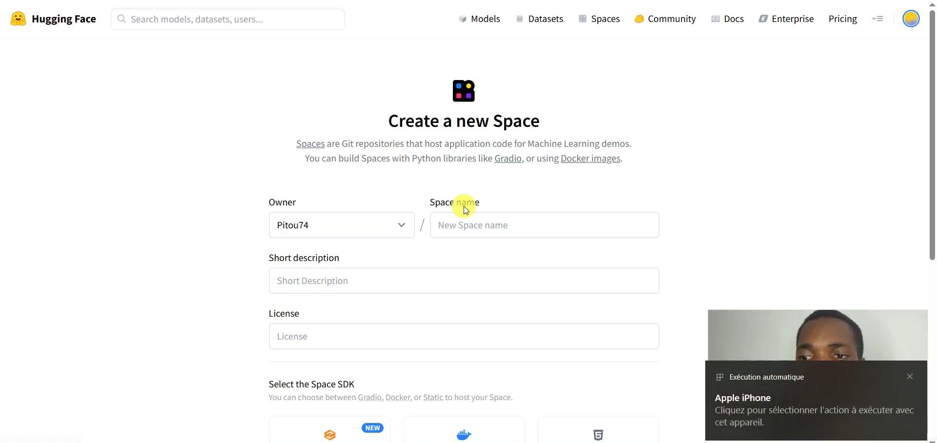
pyautogui.click(907, 377)
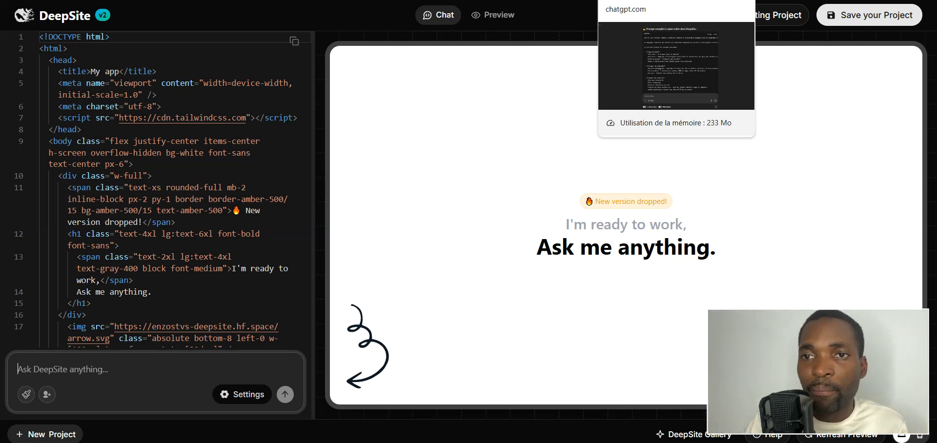
# Step: Switch to ChatGPT and copy the complete website prompt prepared for DeepSite
pyautogui.click(630, 1)
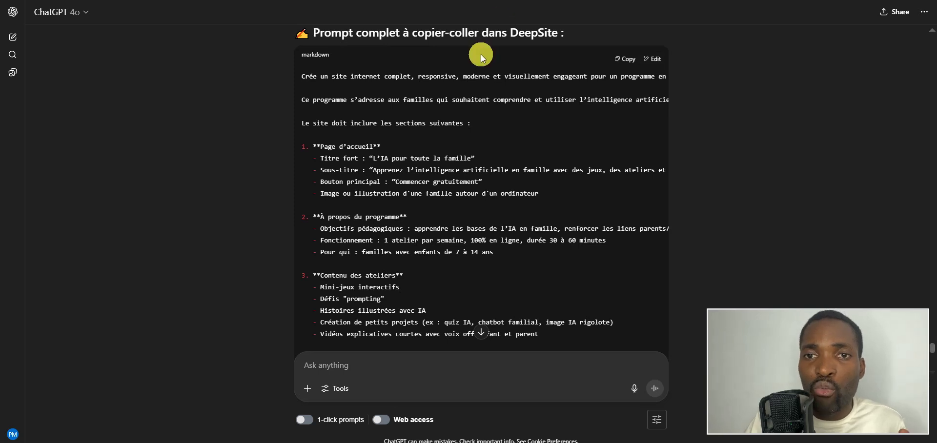
pyautogui.scroll(-1, 482, 54)
pyautogui.scroll(1, 480, 53)
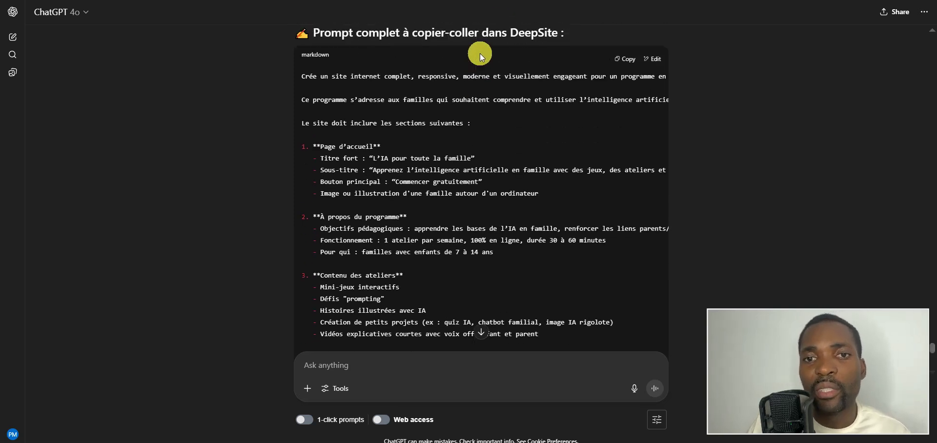
pyautogui.scroll(1, 479, 54)
pyautogui.scroll(-1, 480, 54)
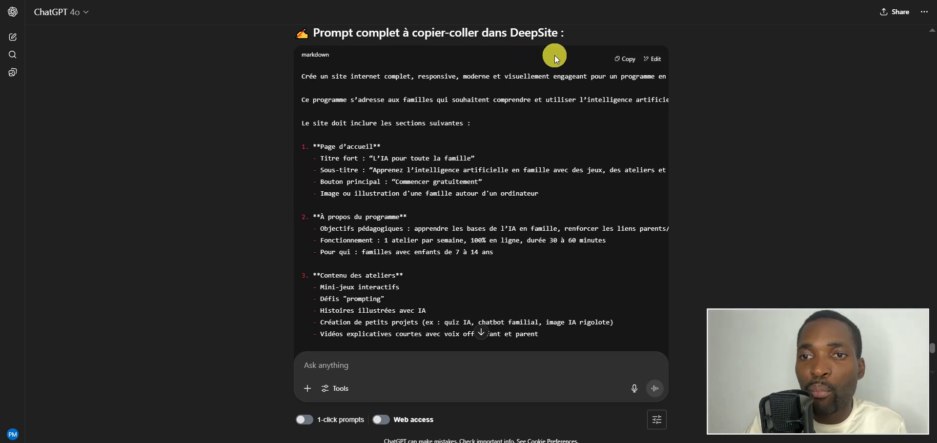
pyautogui.click(620, 60)
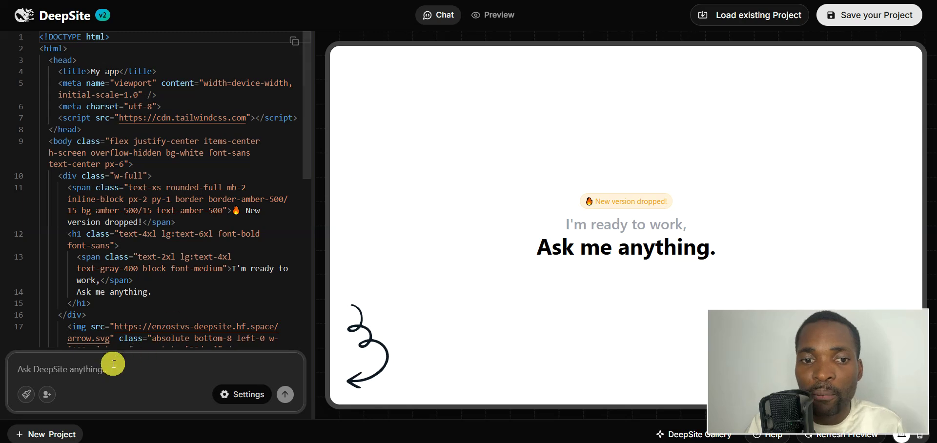
# Step: Switch to DeepSite, try to generate a site from the copied prompt, and clear the prompt text
pyautogui.click(111, 365)
pyautogui.hotkey('ctrl', 'v')
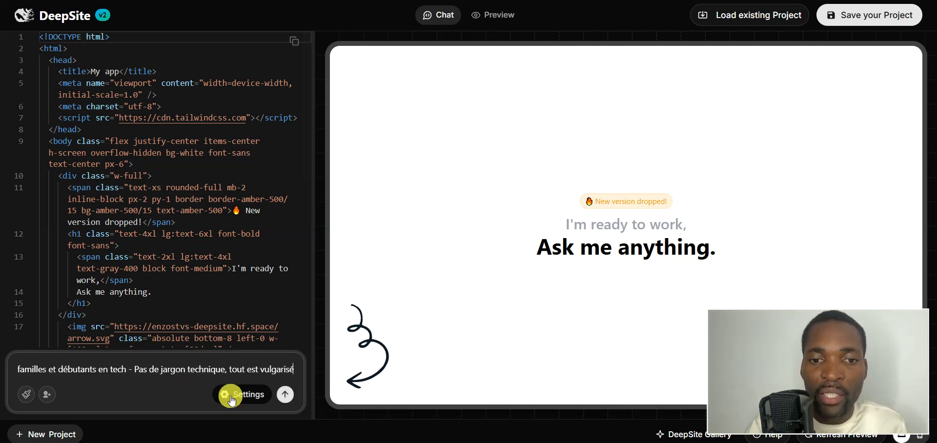
pyautogui.click(291, 393)
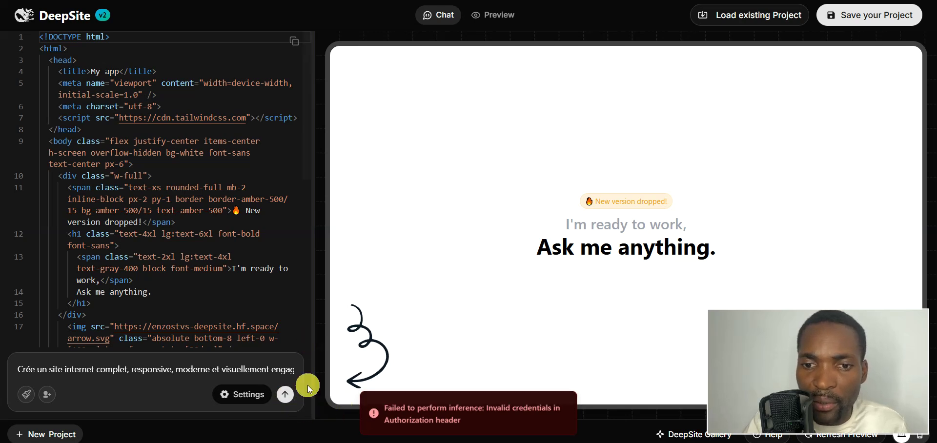
pyautogui.tripleClick(90, 370)
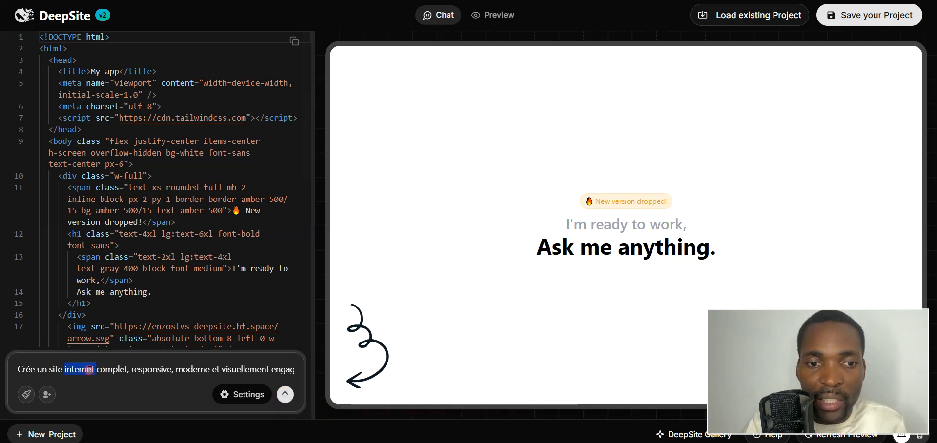
pyautogui.press('BackSpace')
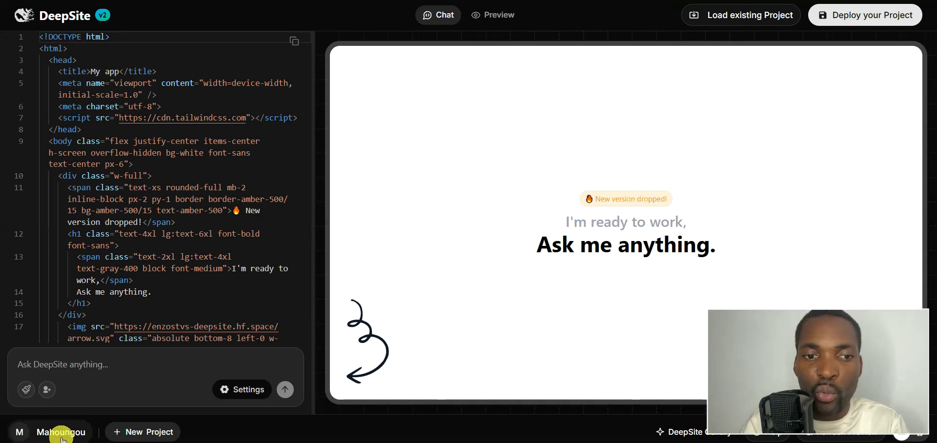
# Step: Paste the copied family AI programme prompt into DeepSite and submit it to generate the website
pyautogui.click(78, 363)
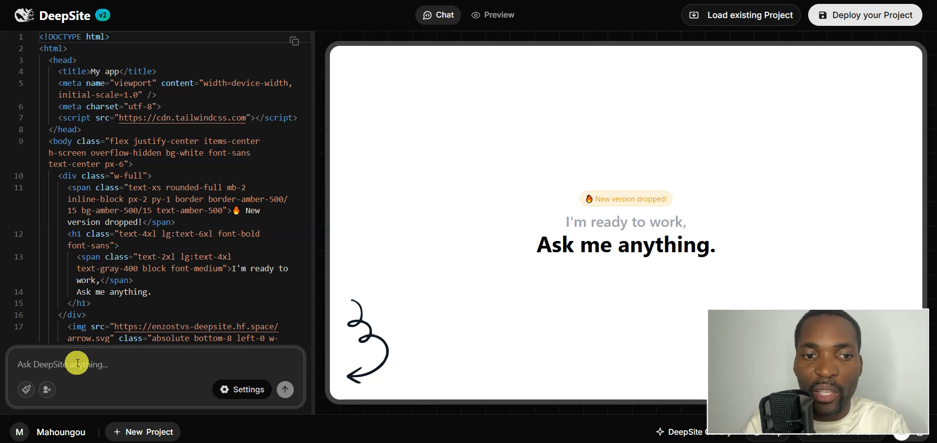
pyautogui.hotkey('ctrl', 'v')
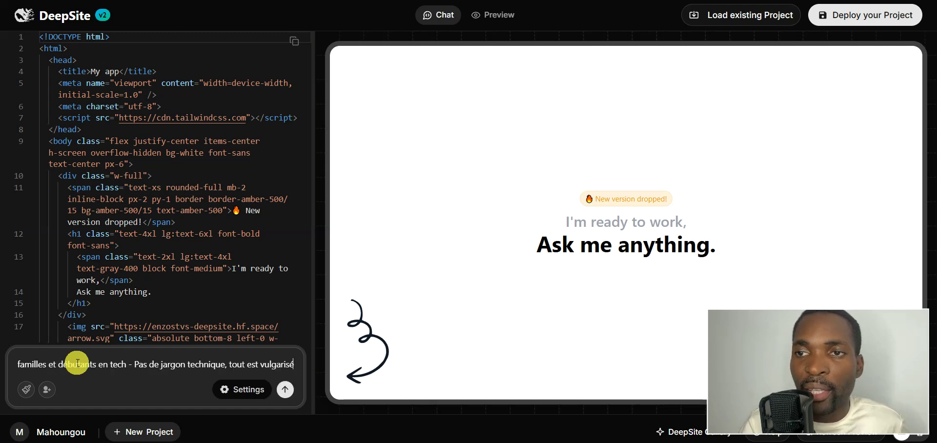
pyautogui.click(291, 397)
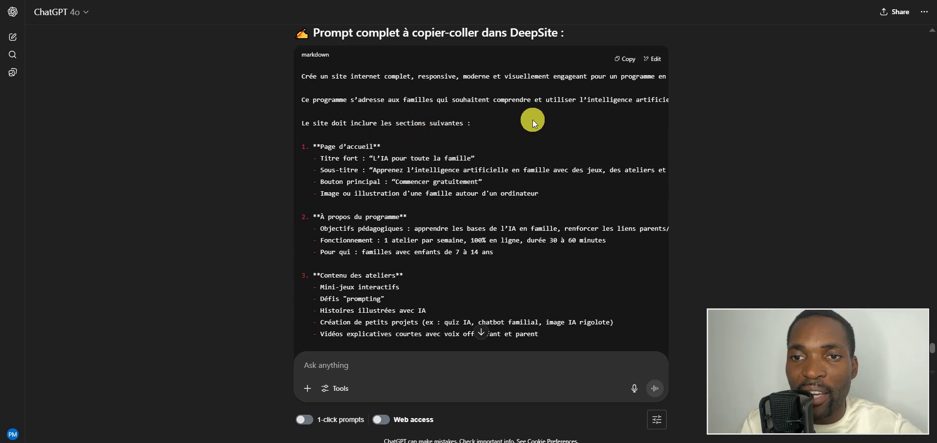
# Step: Switch to ChatGPT and examine the prompt's opening lines on the requested site, the programme's name and its target families
pyautogui.doubleClick(441, 100)
pyautogui.moveTo(451, 102); pyautogui.dragTo(459, 101)
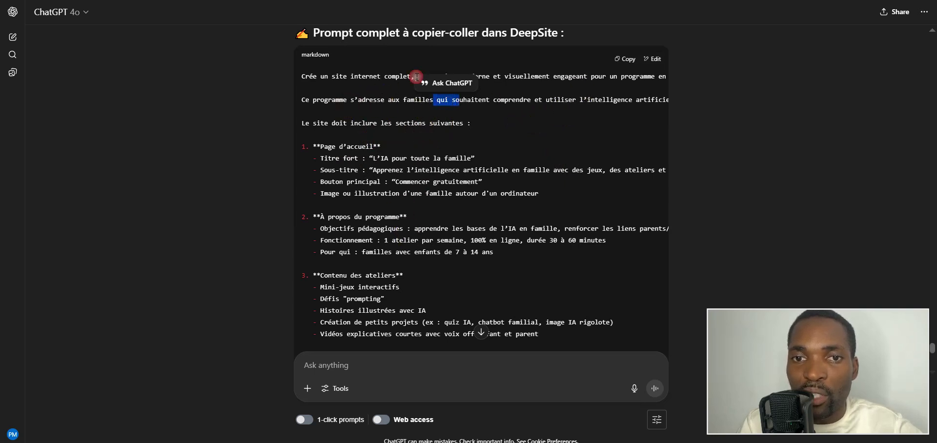
pyautogui.click(372, 93)
pyautogui.moveTo(474, 78); pyautogui.dragTo(689, 81)
pyautogui.moveTo(353, 89)
pyautogui.mouseDown()
pyautogui.moveTo(334, 85)
pyautogui.moveTo(349, 79)
pyautogui.mouseUp()
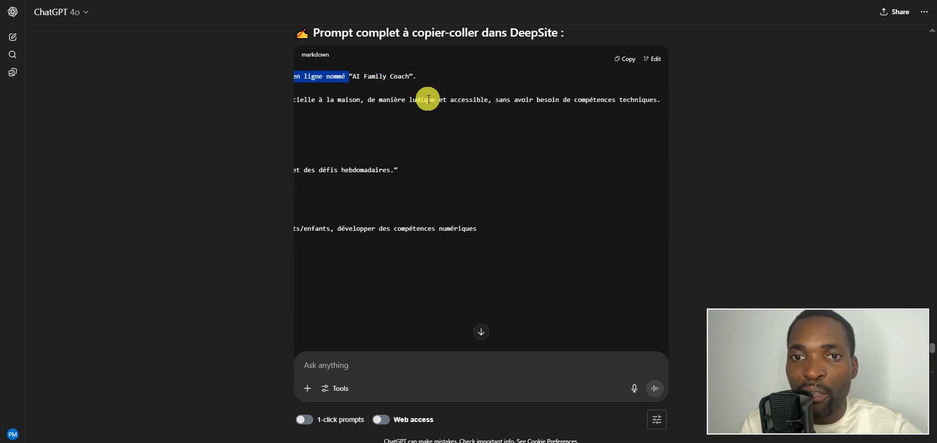
pyautogui.moveTo(431, 99); pyautogui.dragTo(274, 99)
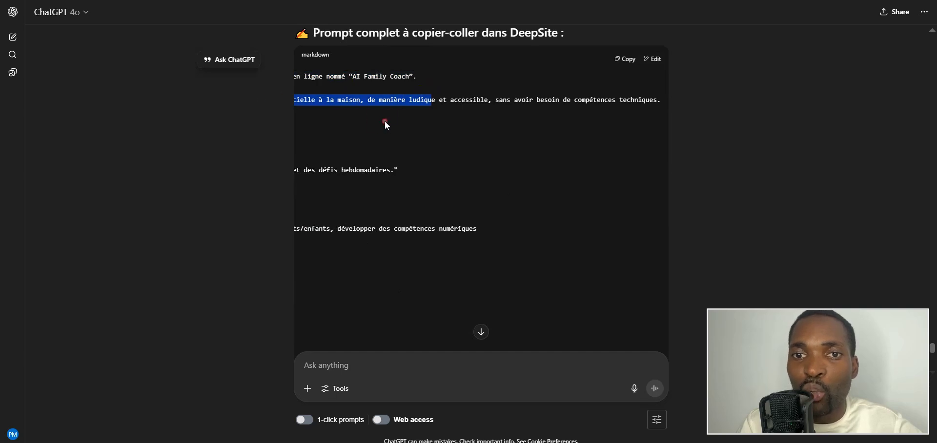
pyautogui.click(403, 101)
pyautogui.moveTo(386, 101); pyautogui.dragTo(247, 96)
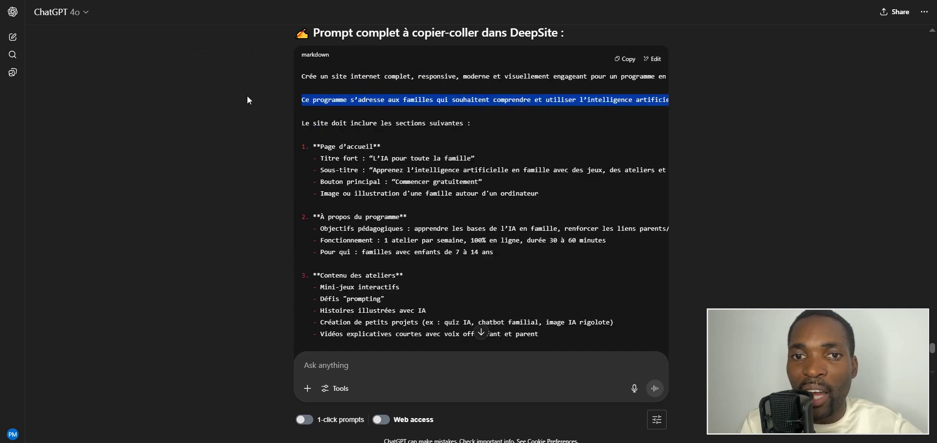
pyautogui.moveTo(513, 104); pyautogui.dragTo(512, 104)
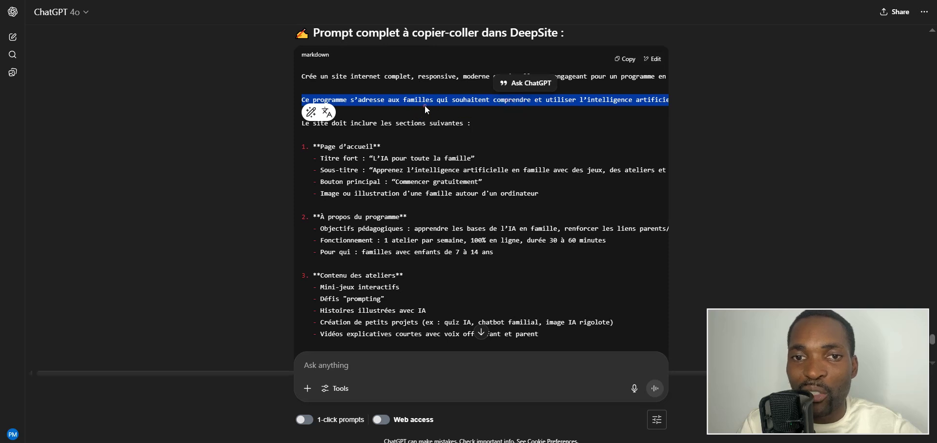
pyautogui.moveTo(446, 101); pyautogui.dragTo(590, 104)
pyautogui.moveTo(665, 105); pyautogui.dragTo(591, 108)
pyautogui.moveTo(663, 107)
pyautogui.mouseDown()
pyautogui.moveTo(636, 101)
pyautogui.moveTo(648, 101)
pyautogui.mouseUp()
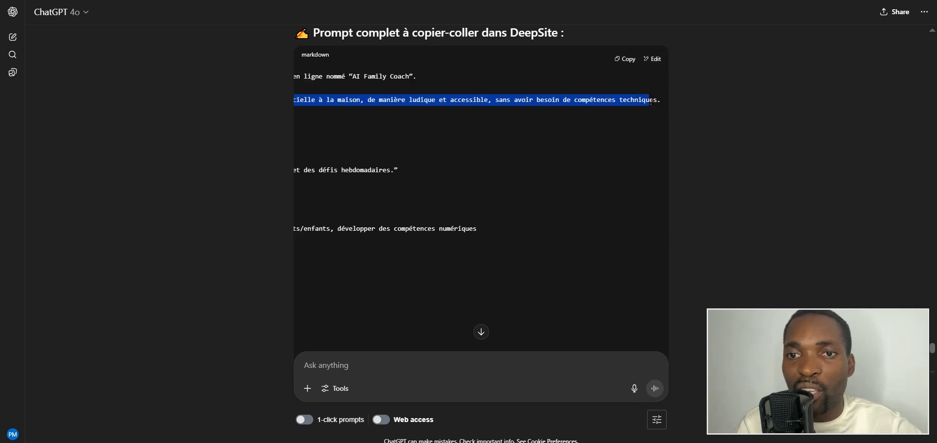
pyautogui.moveTo(610, 107); pyautogui.dragTo(240, 98)
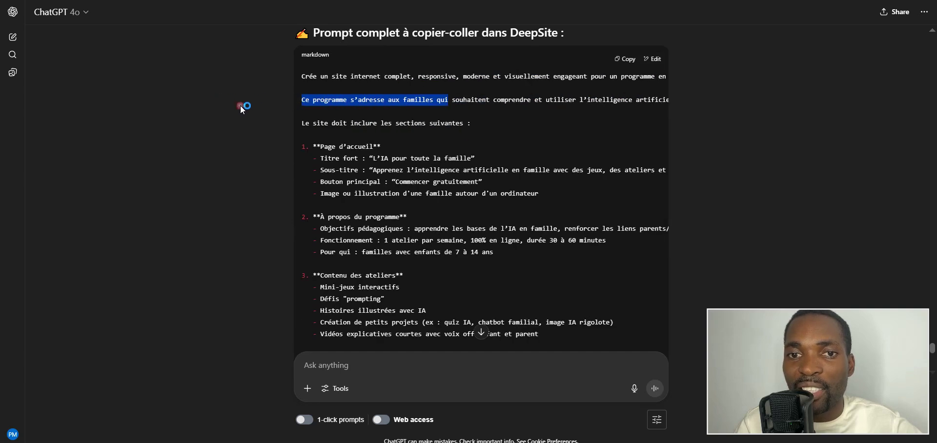
pyautogui.click(521, 137)
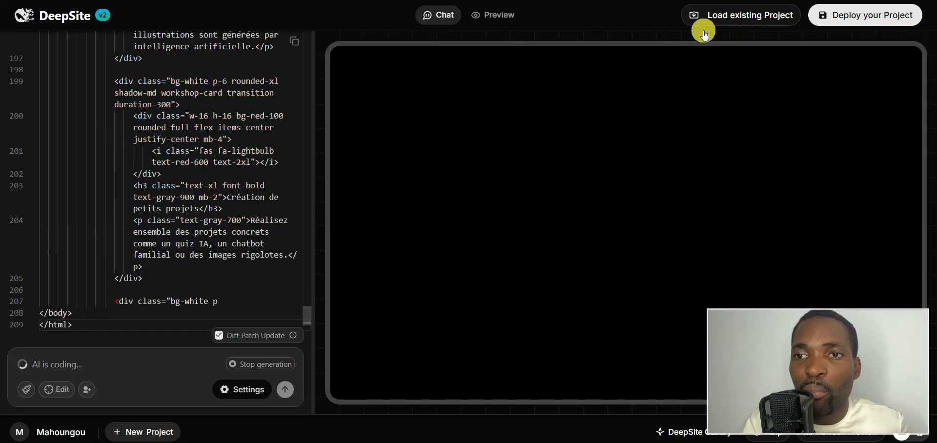
# Step: Return to DeepSite and check the generated site's Accueil, Ateliers and Tarifs navigation links beside the code
pyautogui.click(704, 35)
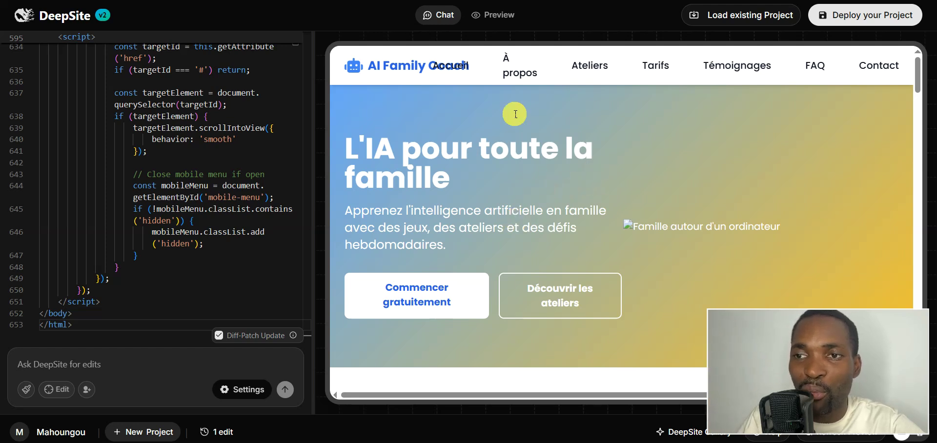
pyautogui.click(448, 66)
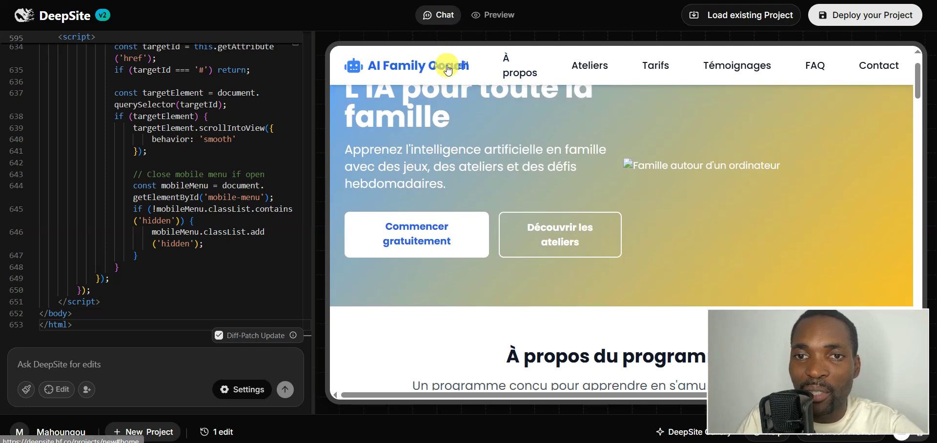
pyautogui.scroll(2, 487, 94)
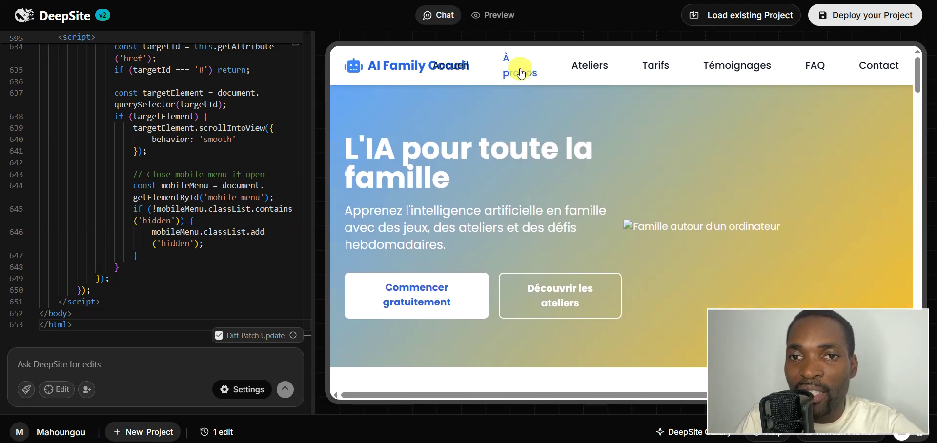
pyautogui.click(600, 67)
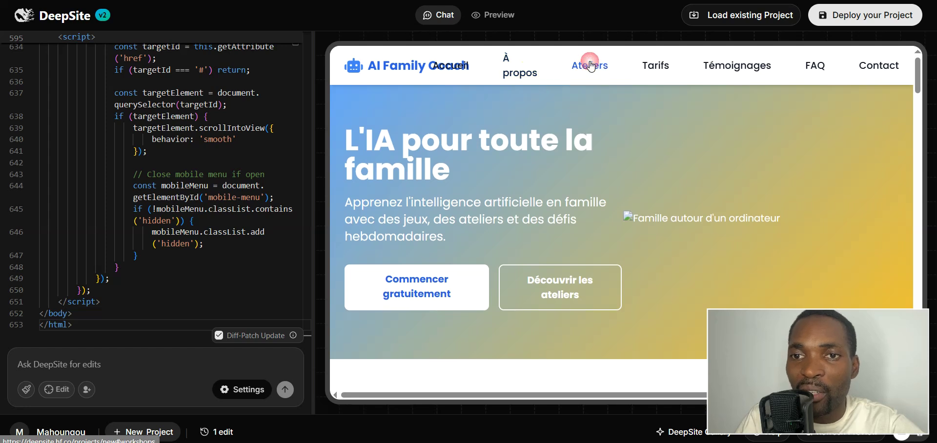
pyautogui.click(655, 68)
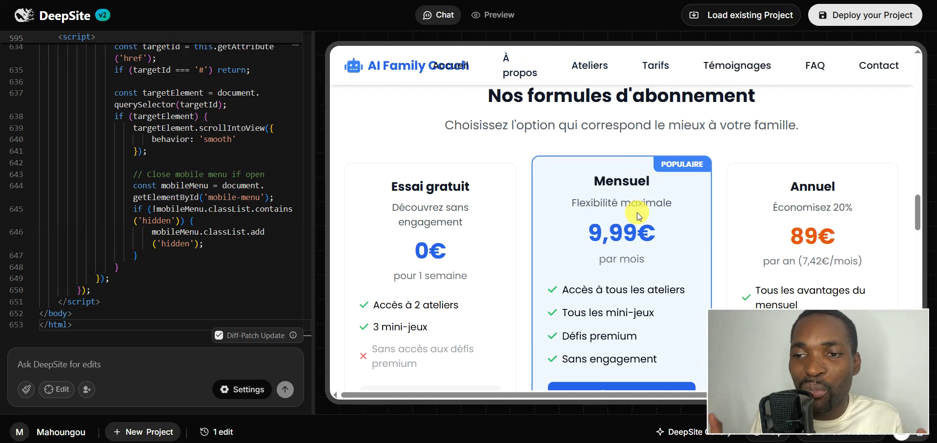
pyautogui.scroll(-1, 459, 200)
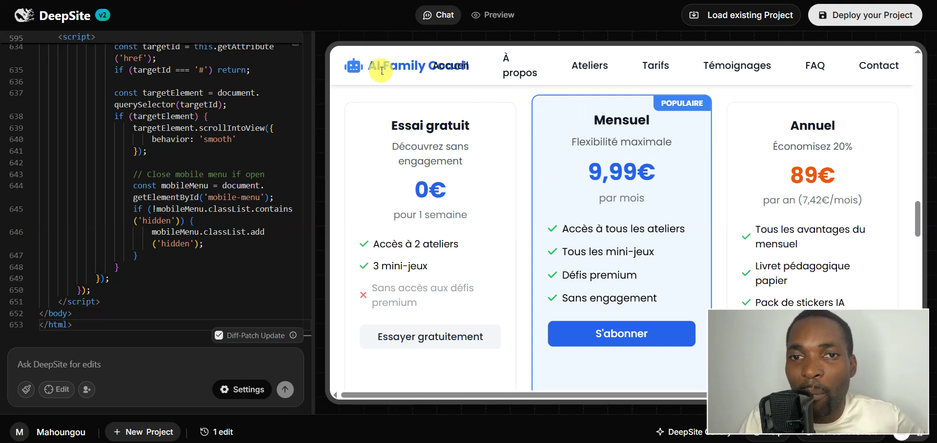
pyautogui.click(439, 67)
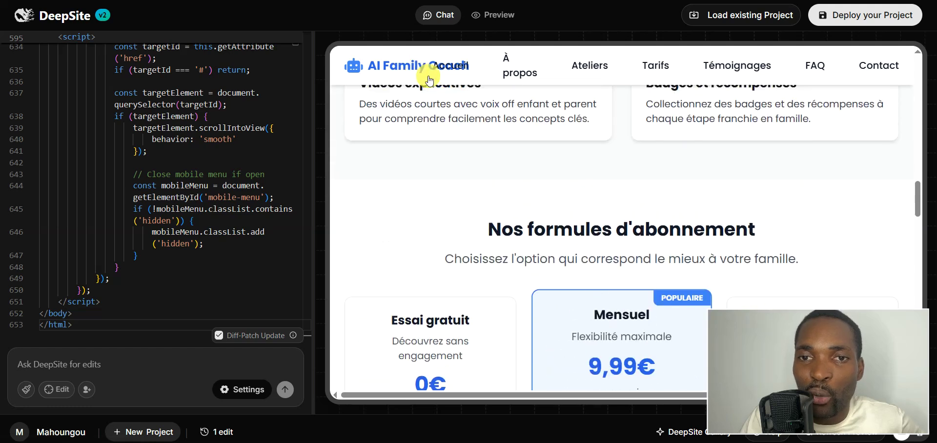
# Step: Show the generated site in full preview and visit its Ateliers, Tarifs, Témoignages, FAQ and Contact sections
pyautogui.click(497, 15)
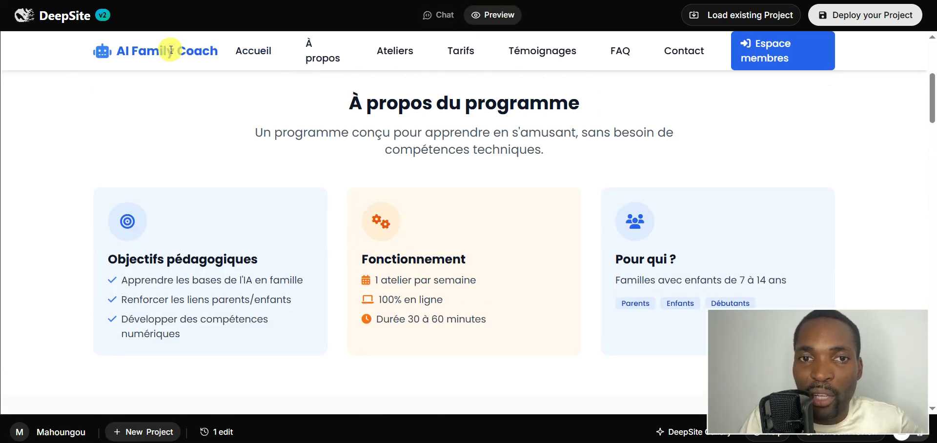
pyautogui.click(391, 51)
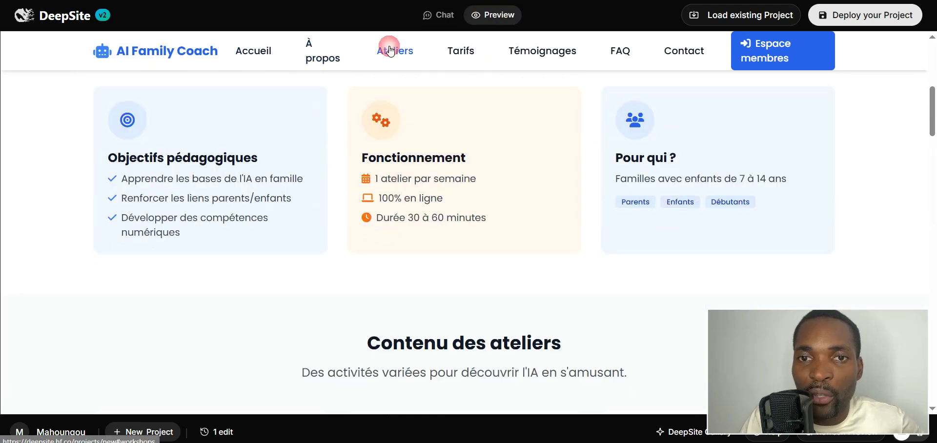
pyautogui.click(456, 52)
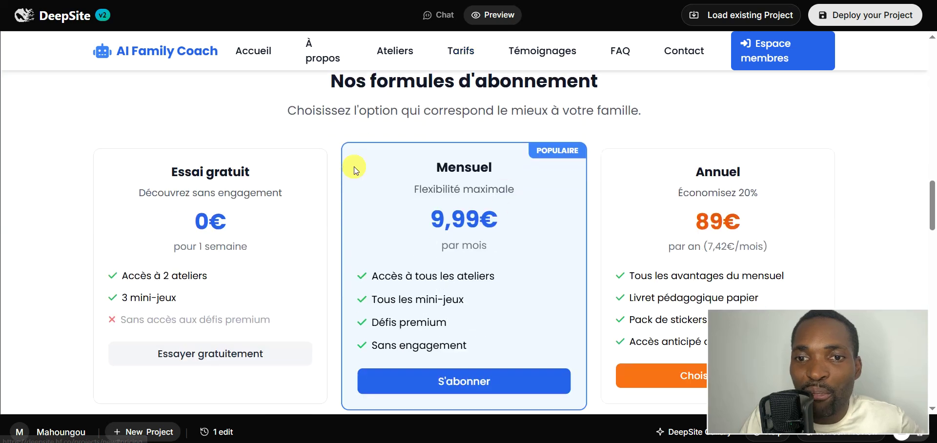
pyautogui.click(536, 54)
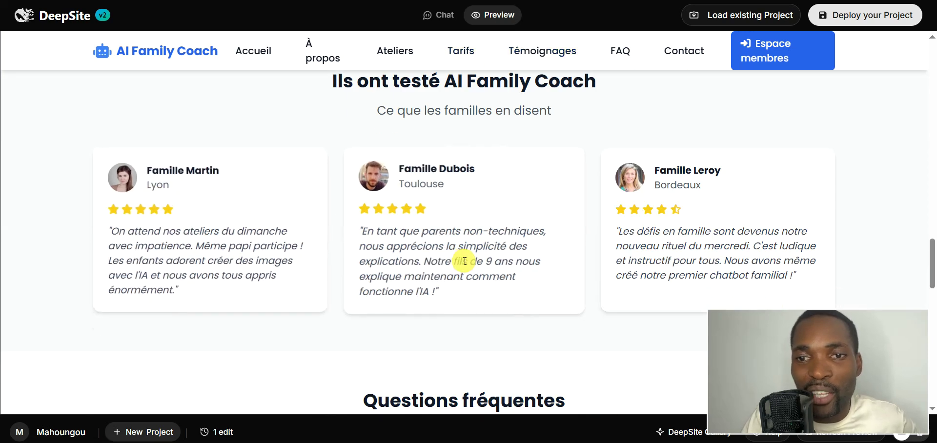
pyautogui.click(621, 54)
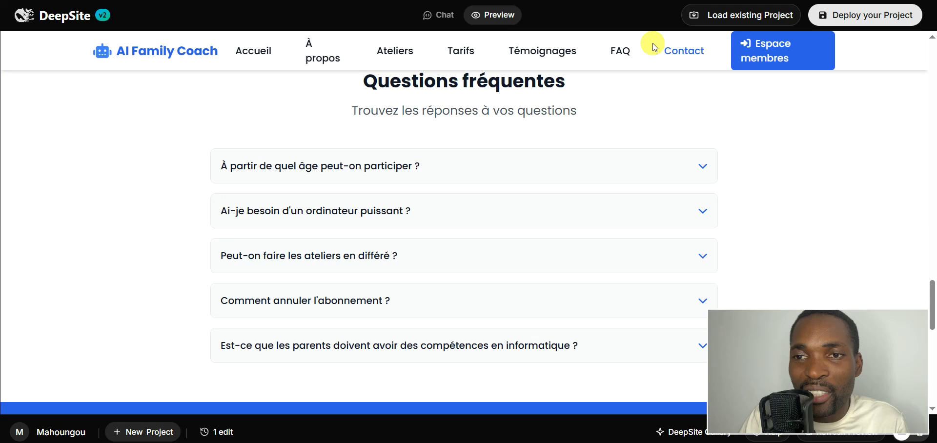
pyautogui.click(669, 52)
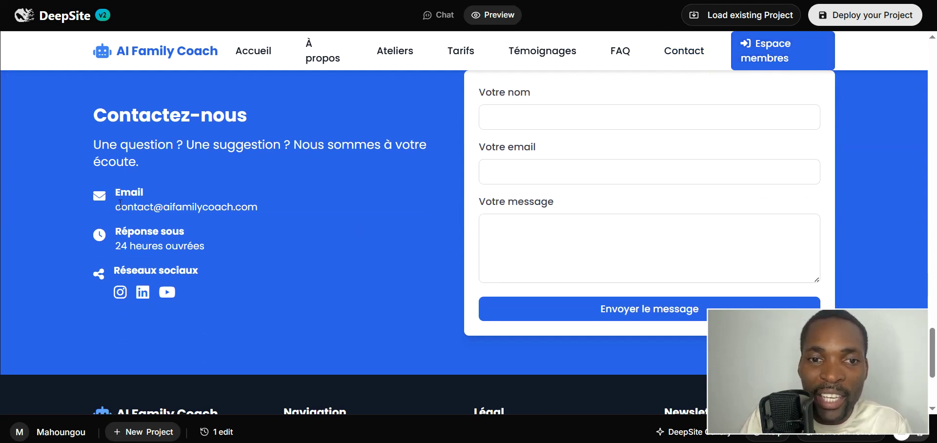
# Step: Check the contact section's email line and go back to the site's Accueil section
pyautogui.moveTo(122, 206); pyautogui.dragTo(268, 209)
pyautogui.scroll(9, 200, 247)
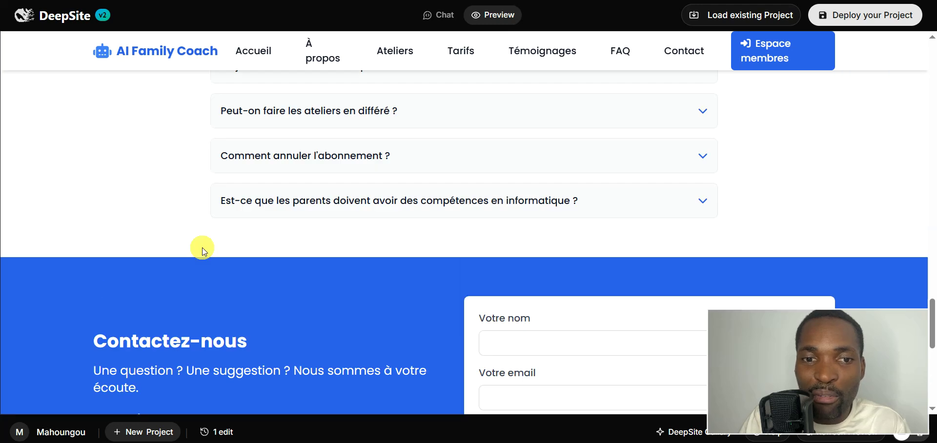
pyautogui.click(244, 48)
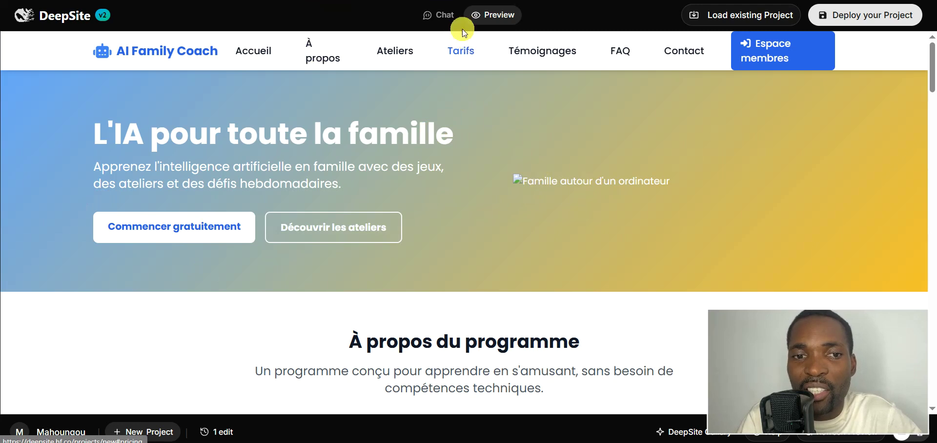
# Step: Return to the chat view and submit the change request "met des contour bleu sur les bouton dans la page"
pyautogui.click(438, 16)
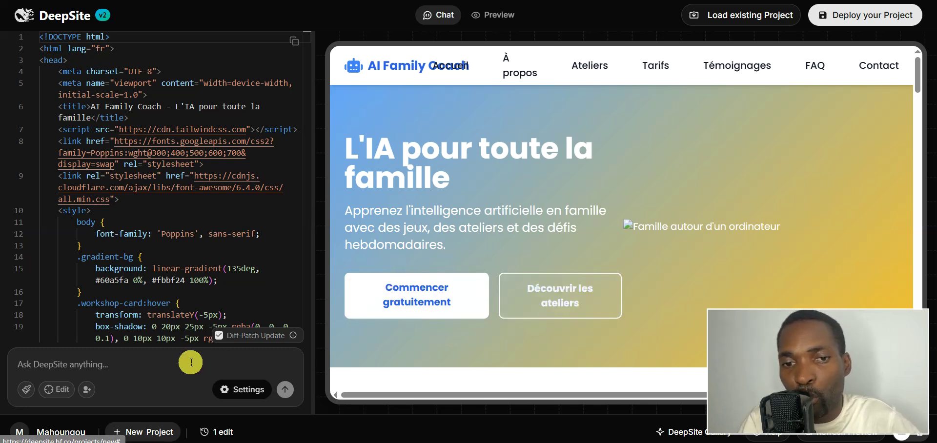
pyautogui.click(171, 372)
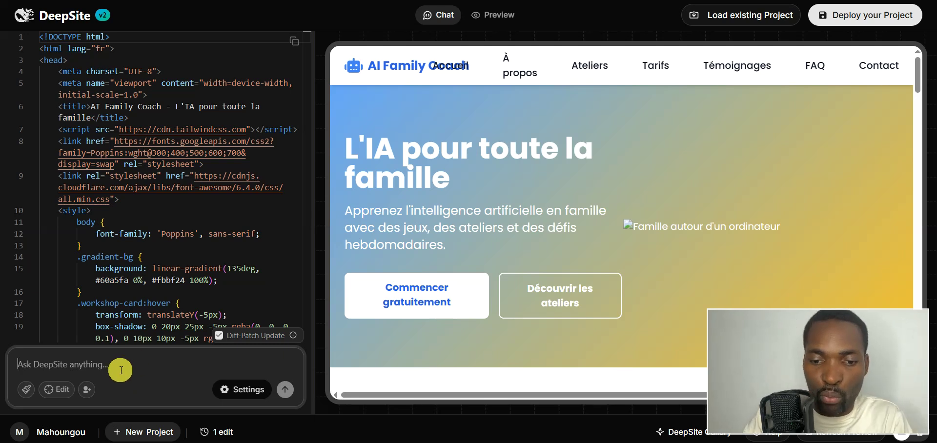
pyautogui.write('comm')
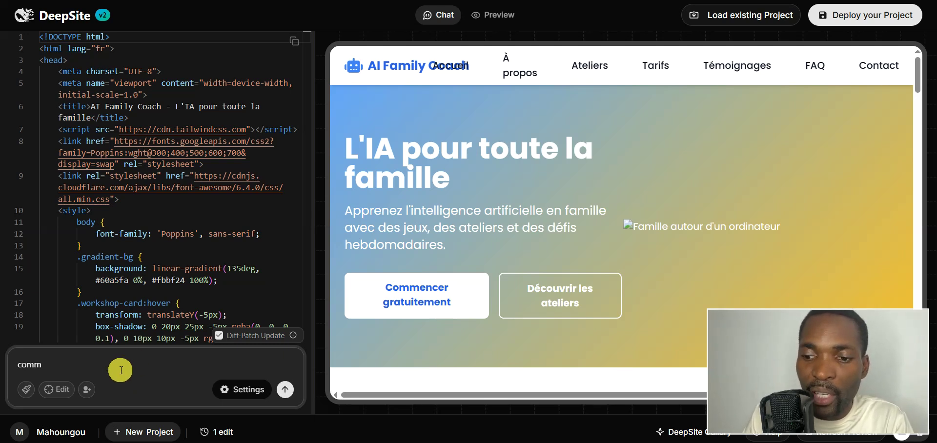
pyautogui.press('BackSpace')
pyautogui.write('met')
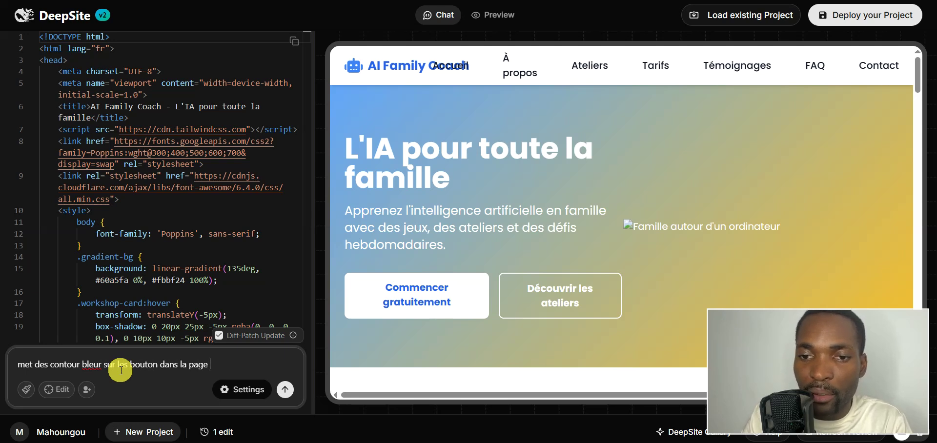
pyautogui.click(102, 365)
pyautogui.press('BackSpace')
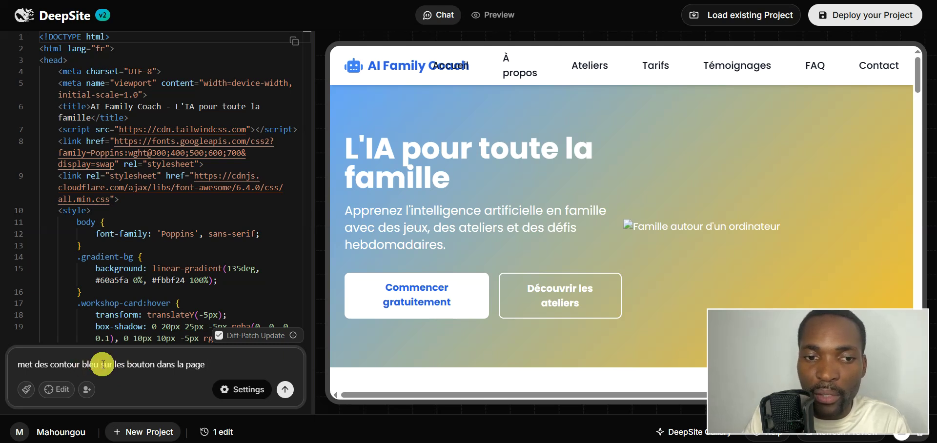
pyautogui.click(286, 389)
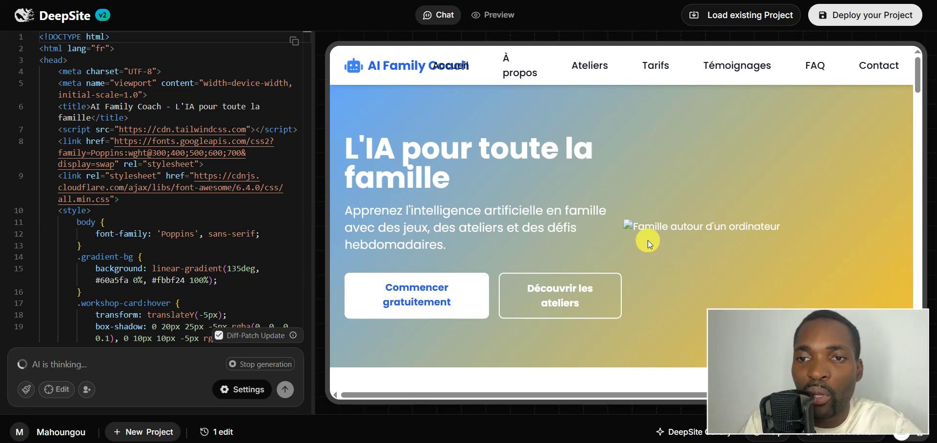
# Step: Examine the button outlines across the regenerated site's hero, workshop and pricing sections, and the modified navigation code
pyautogui.click(735, 156)
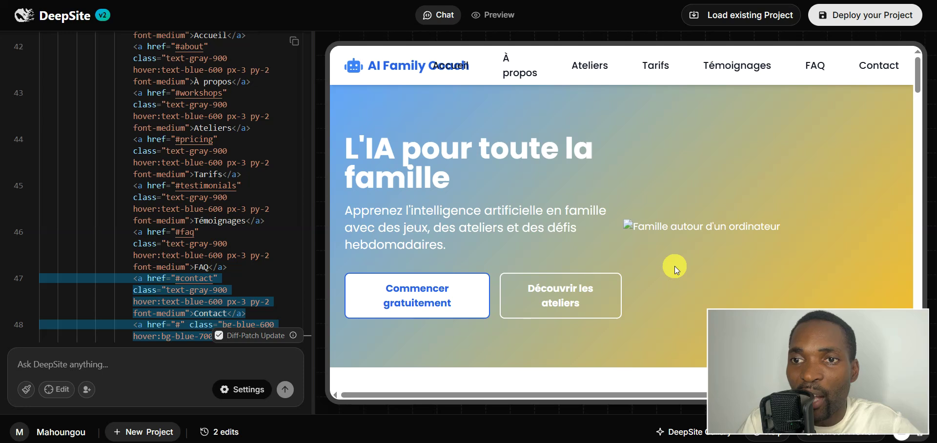
pyautogui.scroll(-3, 585, 256)
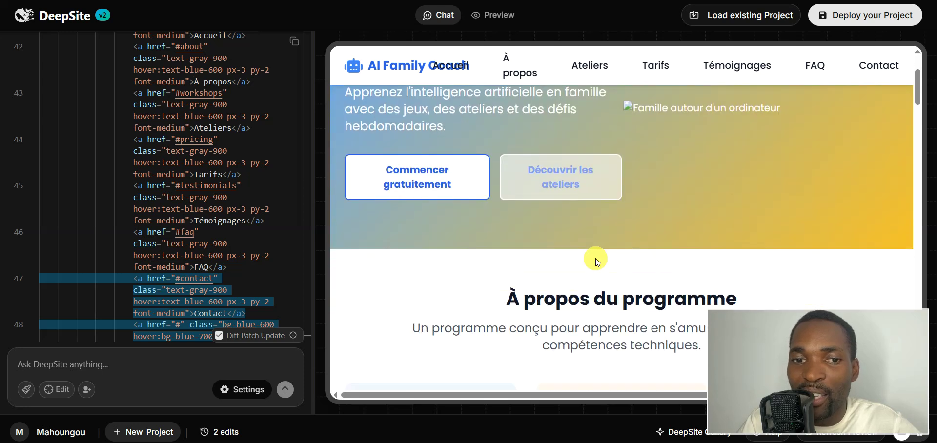
pyautogui.scroll(-10, 596, 256)
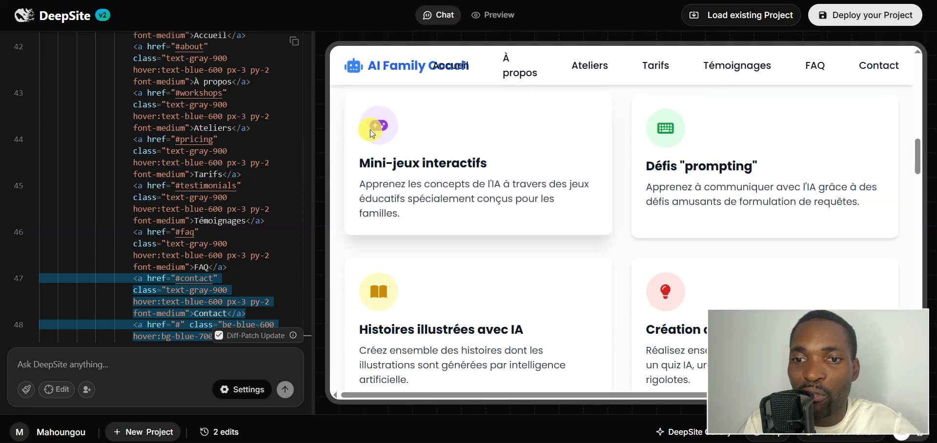
pyautogui.scroll(-10, 625, 137)
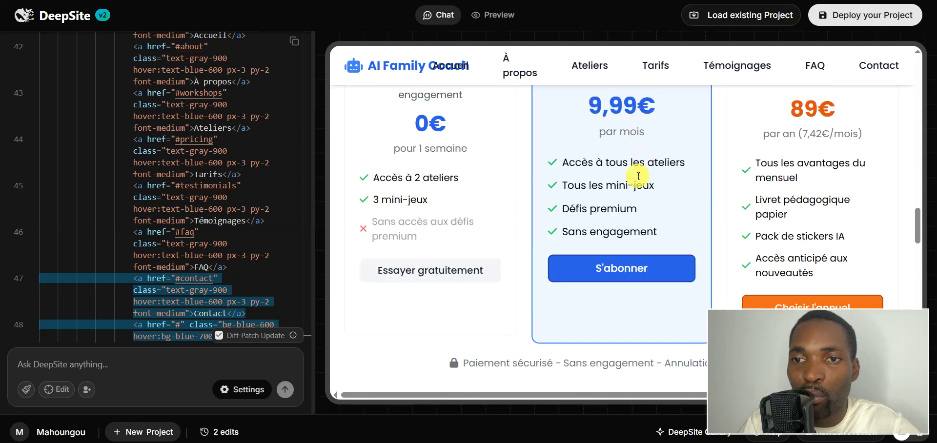
pyautogui.scroll(-3, 781, 198)
pyautogui.scroll(3, 738, 192)
pyautogui.scroll(15, 738, 192)
pyautogui.scroll(5, 628, 180)
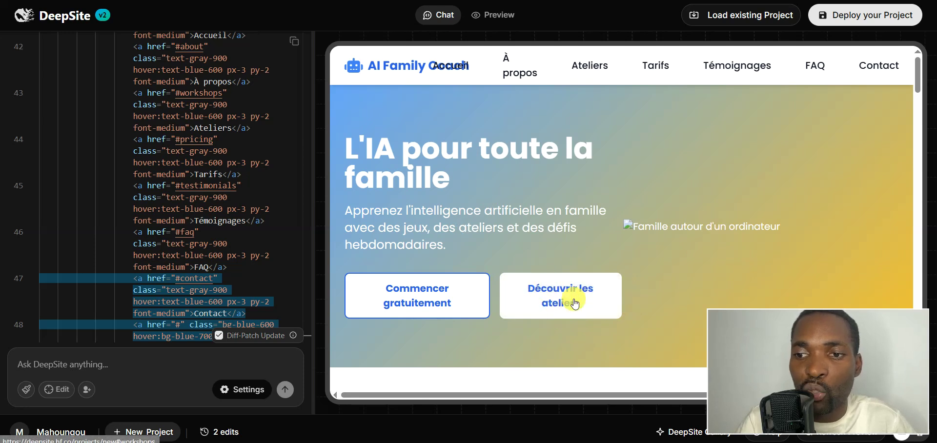
pyautogui.click(102, 365)
pyautogui.scroll(-5, 533, 246)
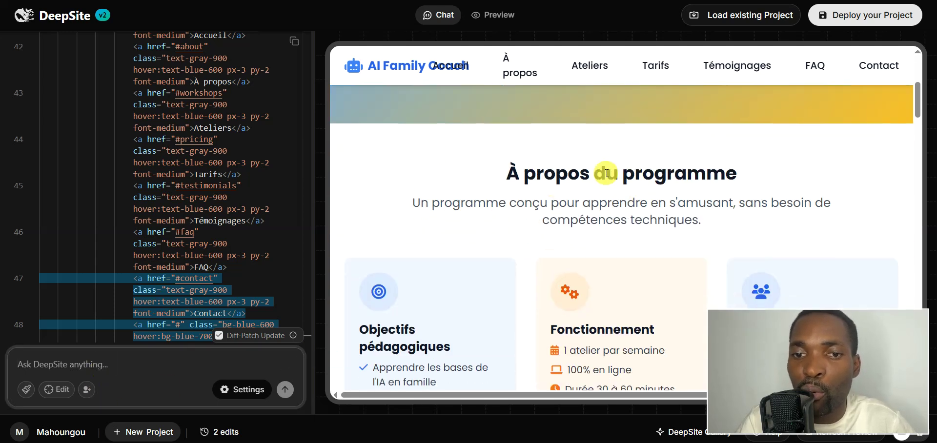
pyautogui.scroll(-3, 584, 178)
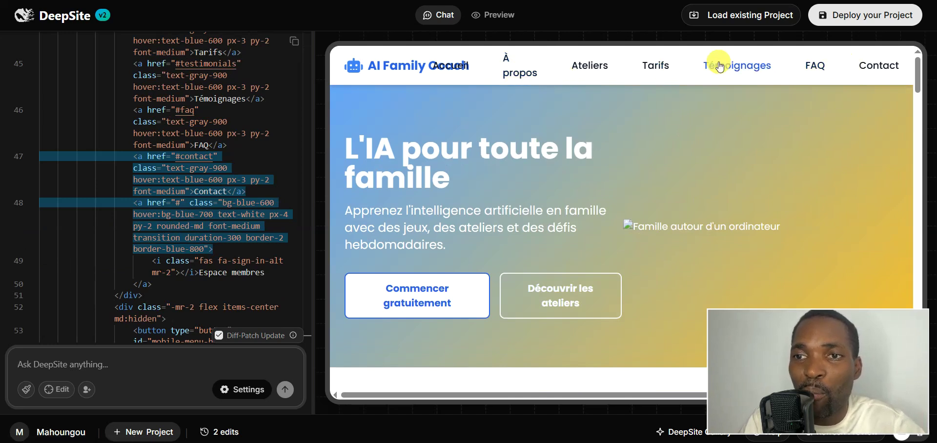
pyautogui.scroll(3, 205, 178)
pyautogui.scroll(4, 229, 175)
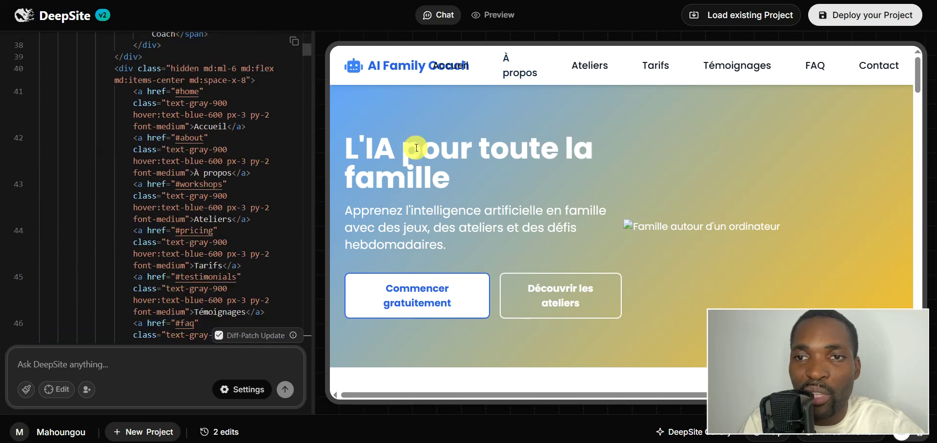
# Step: Show the updated site in full preview and examine the "À propos du programme" and "Contenu des ateliers" sections
pyautogui.click(500, 15)
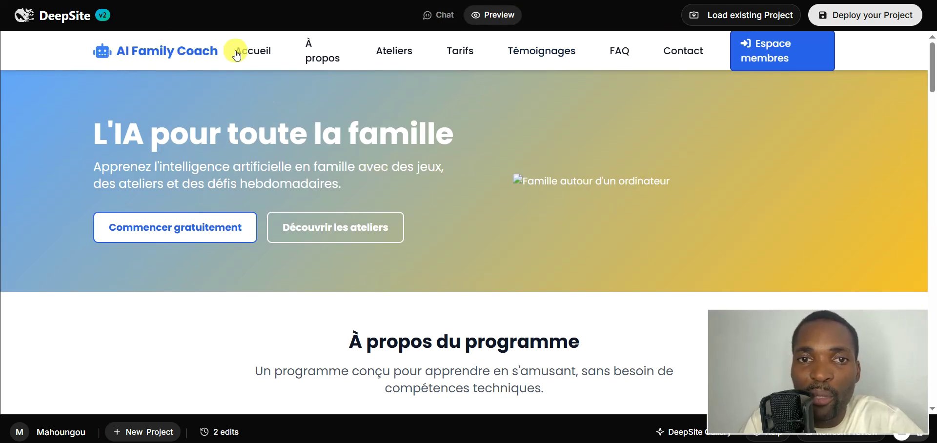
pyautogui.scroll(-1, 451, 156)
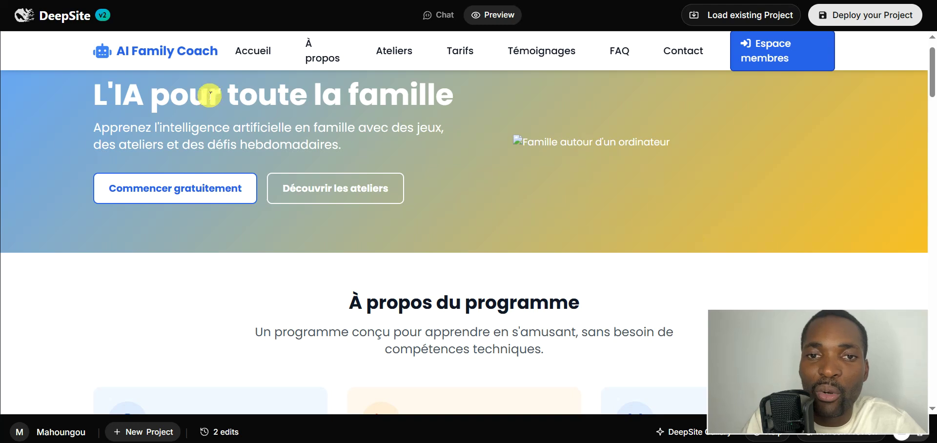
pyautogui.scroll(-2, 384, 148)
pyautogui.scroll(-2, 428, 172)
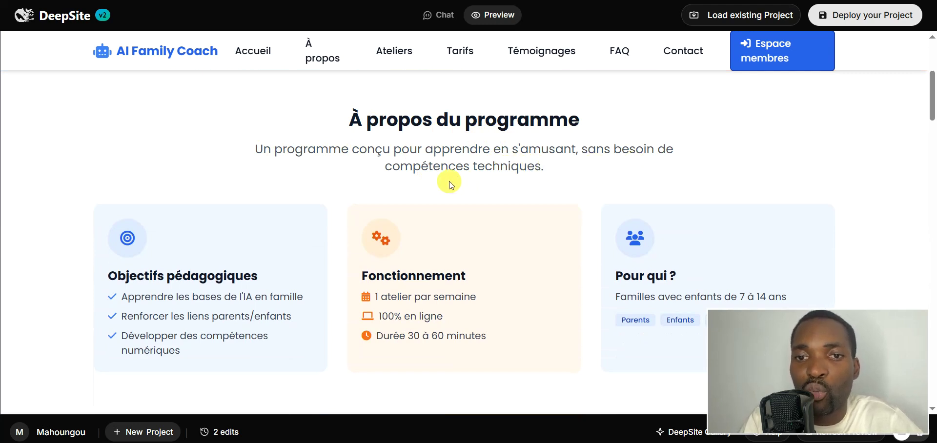
pyautogui.scroll(-1, 473, 193)
pyautogui.scroll(-3, 135, 216)
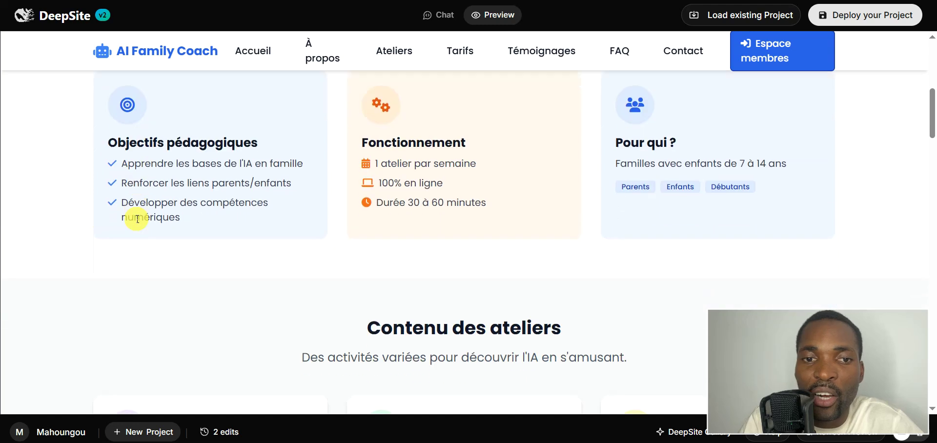
pyautogui.scroll(-2, 413, 188)
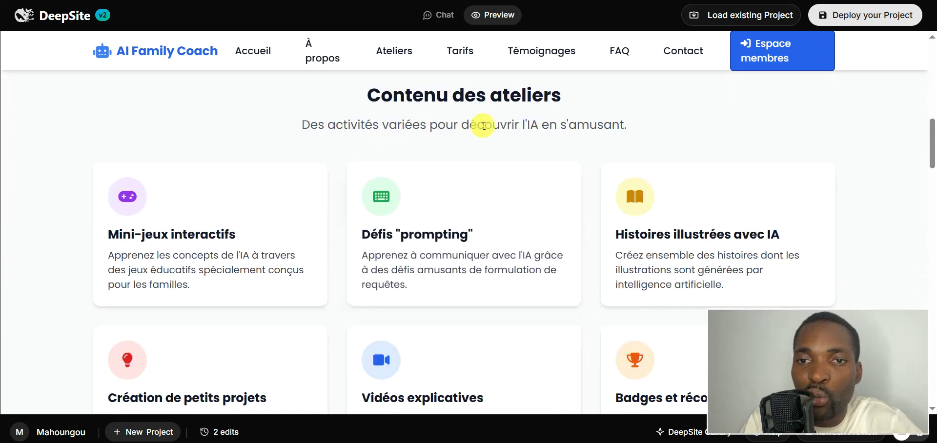
pyautogui.scroll(-1, 150, 213)
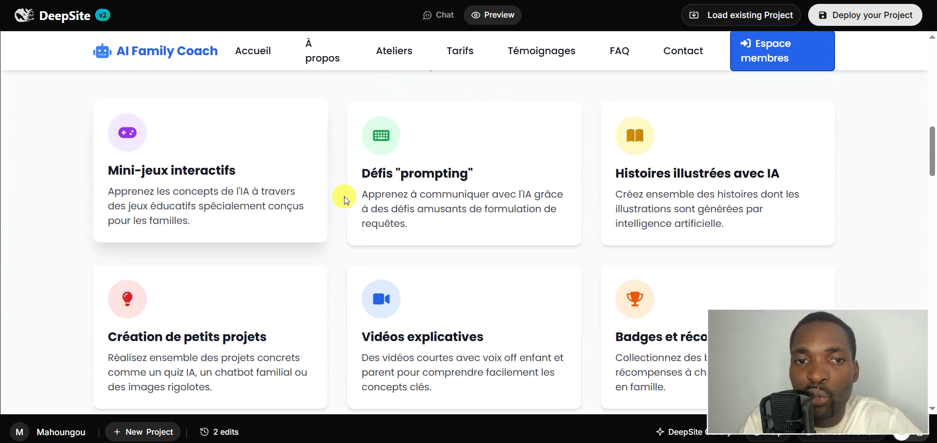
pyautogui.scroll(-2, 287, 229)
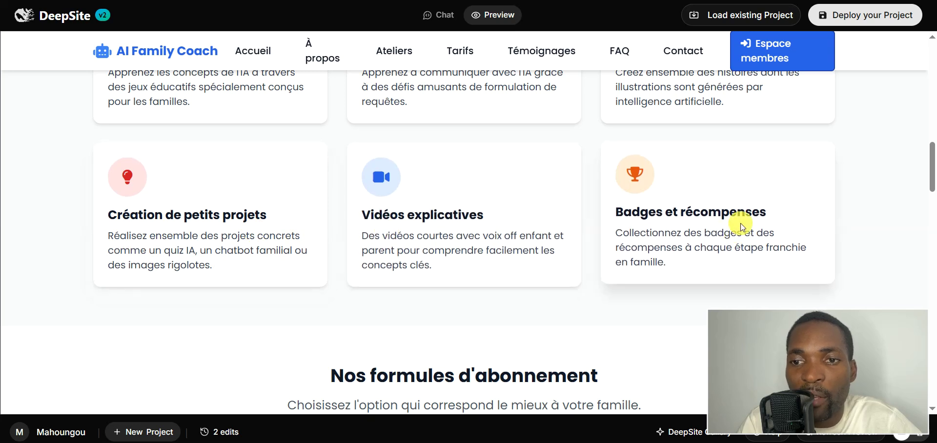
# Step: Examine the Essai gratuit, Mensuel and Annuel subscription plans, including the annual plan's savings line
pyautogui.scroll(-4, 708, 214)
pyautogui.scroll(3, 614, 205)
pyautogui.scroll(-3, 324, 167)
pyautogui.scroll(-2, 485, 176)
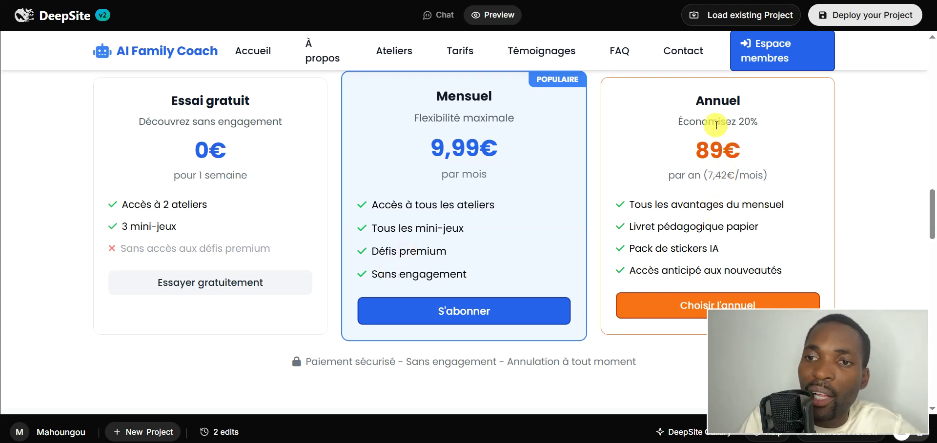
pyautogui.scroll(-2, 717, 125)
pyautogui.scroll(-1, 716, 127)
pyautogui.scroll(4, 717, 129)
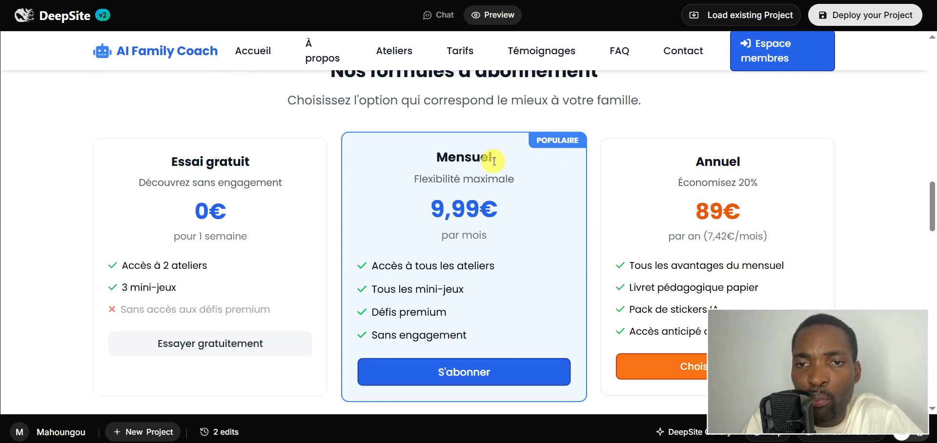
pyautogui.scroll(-1, 623, 167)
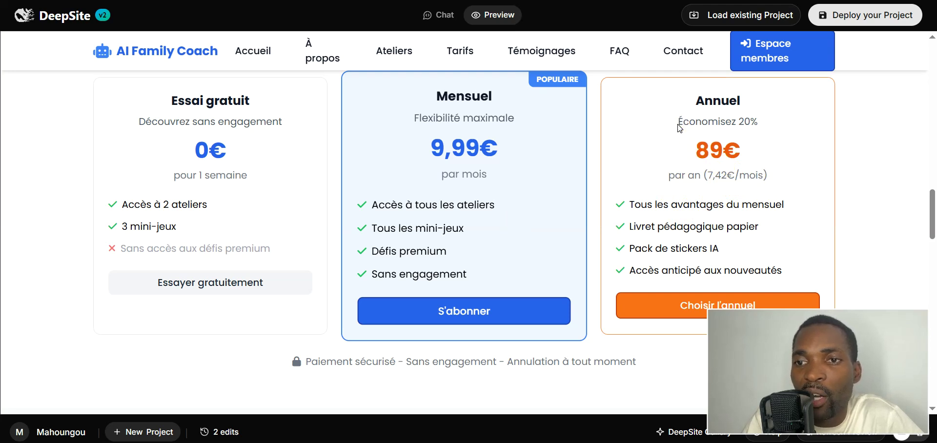
pyautogui.moveTo(678, 125); pyautogui.dragTo(748, 125)
pyautogui.click(791, 148)
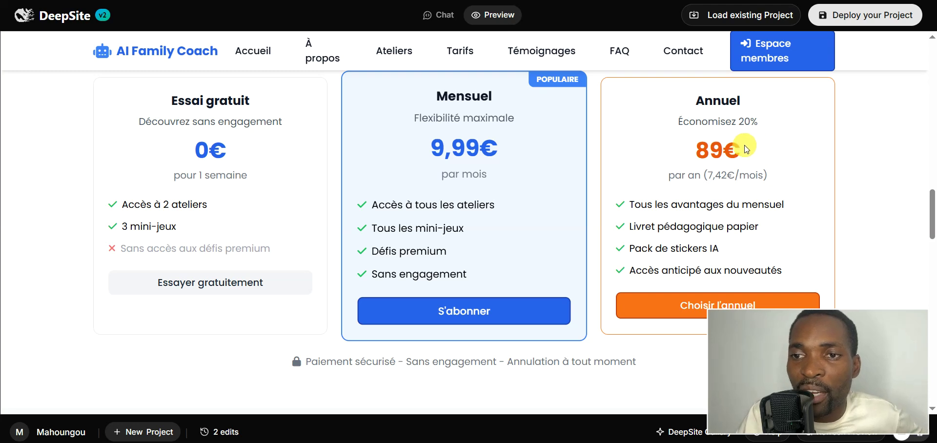
pyautogui.scroll(-3, 743, 150)
pyautogui.scroll(3, 680, 205)
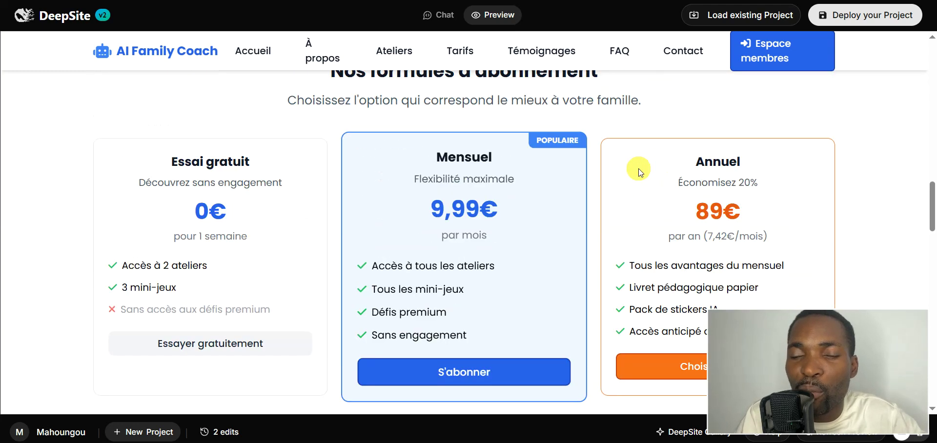
# Step: Review the family testimonials and the sections below them down to the contact form
pyautogui.scroll(-4, 630, 171)
pyautogui.scroll(-3, 699, 190)
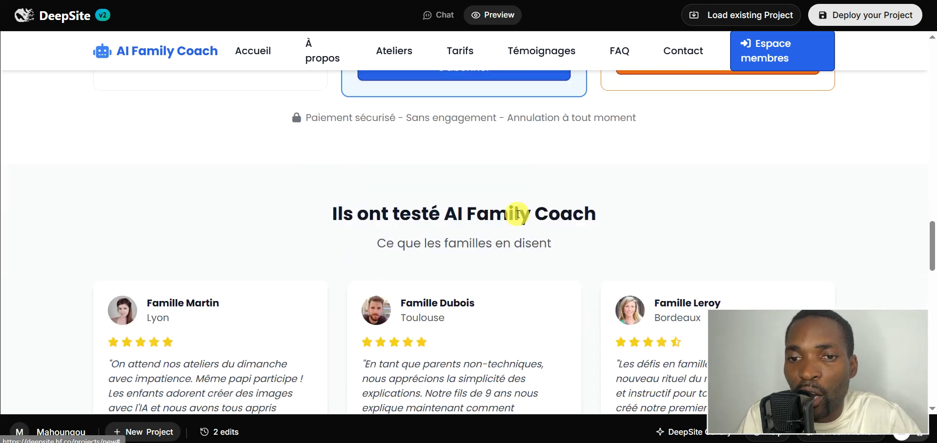
pyautogui.scroll(-2, 282, 209)
pyautogui.scroll(1, 564, 180)
pyautogui.scroll(-8, 537, 166)
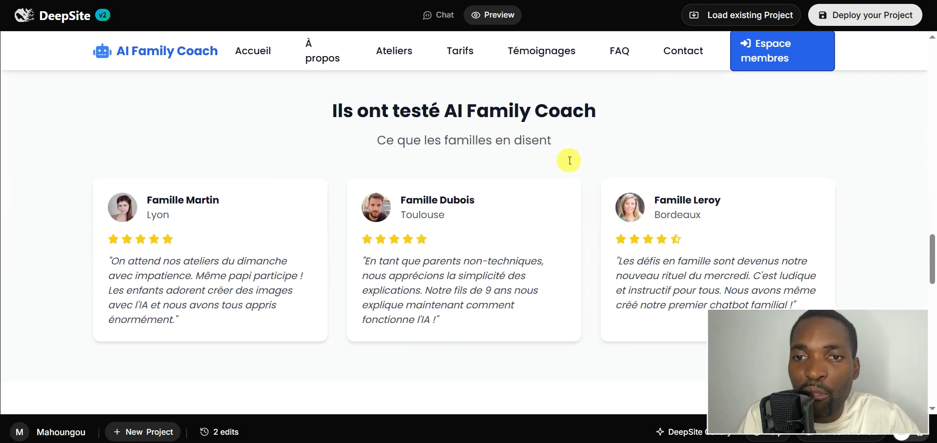
pyautogui.scroll(-4, 508, 197)
pyautogui.scroll(3, 610, 134)
pyautogui.scroll(-4, 602, 179)
pyautogui.scroll(3, 388, 193)
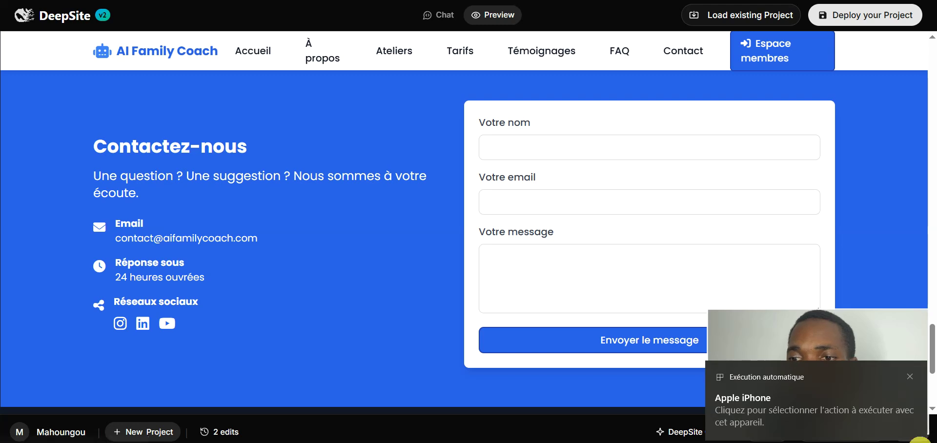
# Step: Dismiss the device notification and test the site's Contact, FAQ and Témoignages navigation links
pyautogui.click(913, 381)
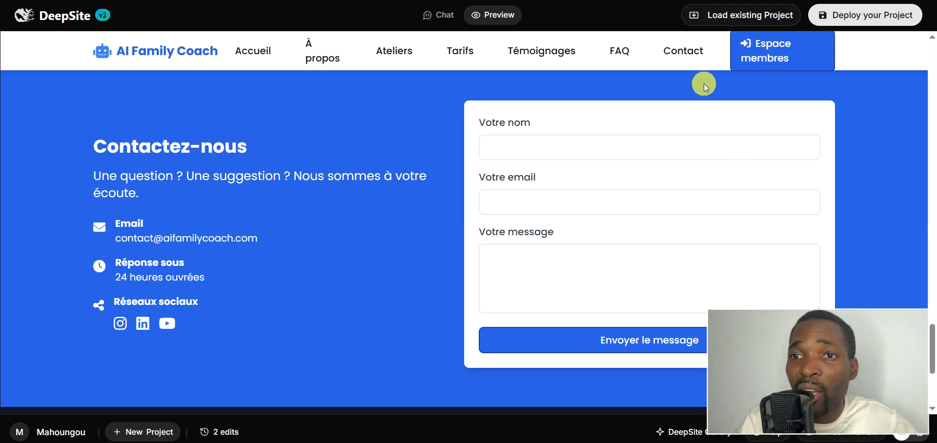
pyautogui.click(703, 61)
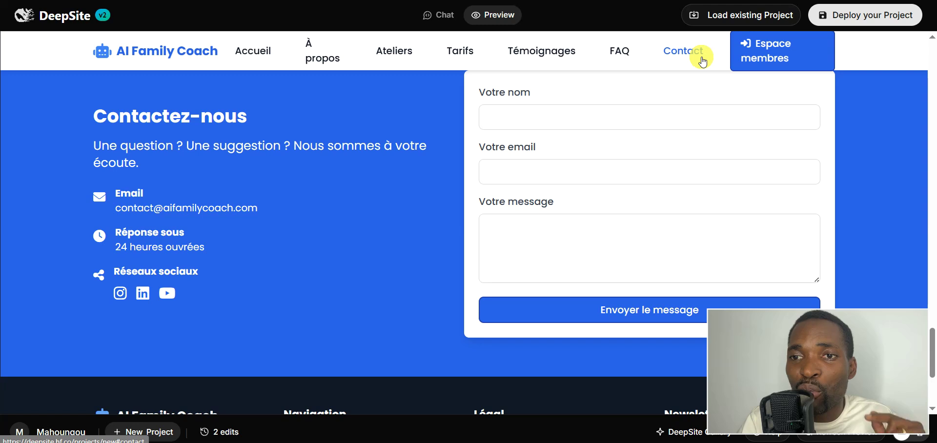
pyautogui.click(625, 63)
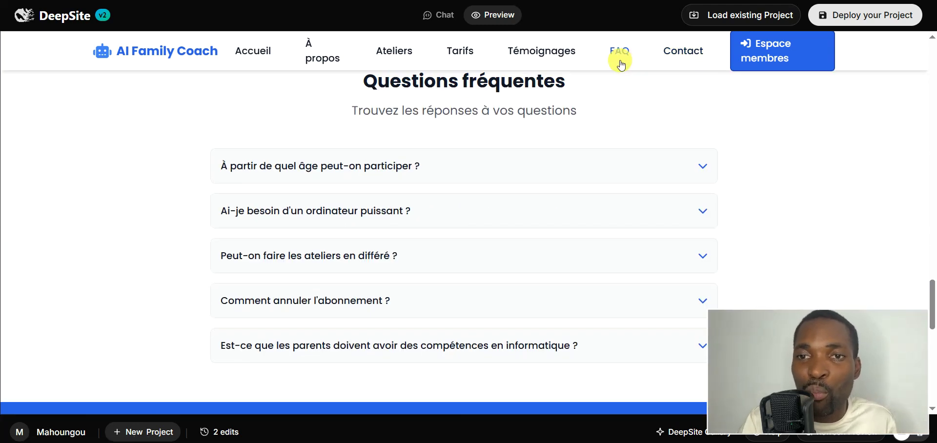
pyautogui.click(559, 59)
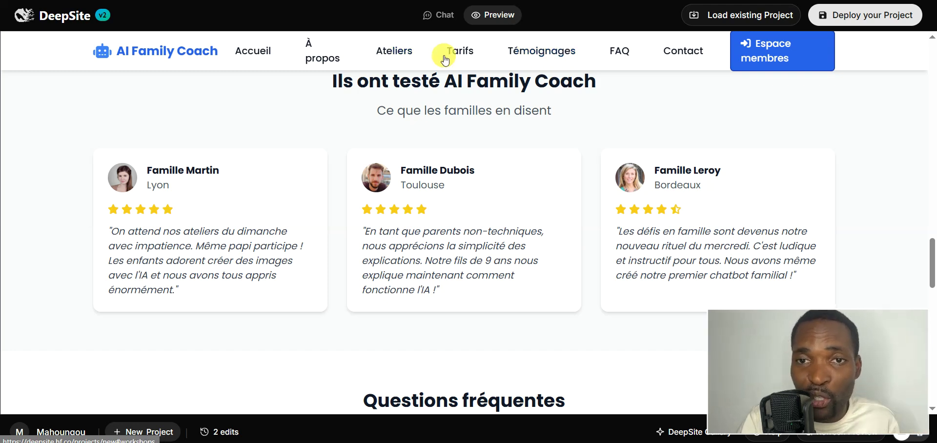
# Step: Test the site's Tarifs, Ateliers and Accueil navigation links
pyautogui.click(459, 51)
pyautogui.click(393, 53)
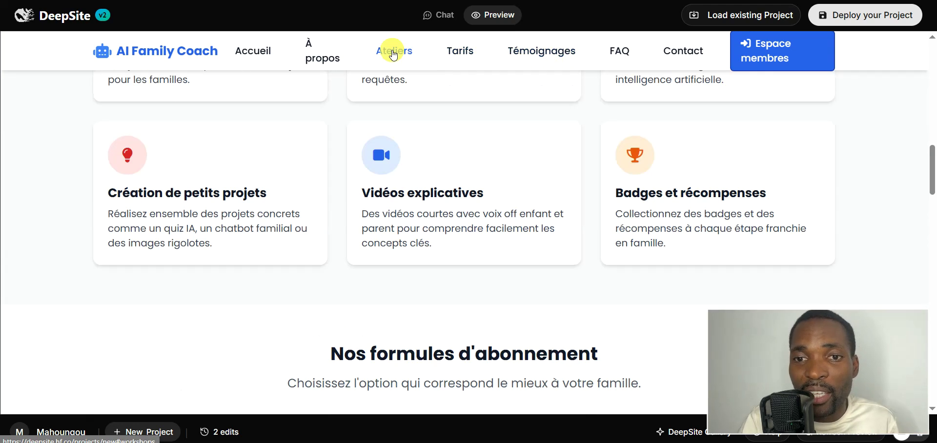
pyautogui.click(250, 55)
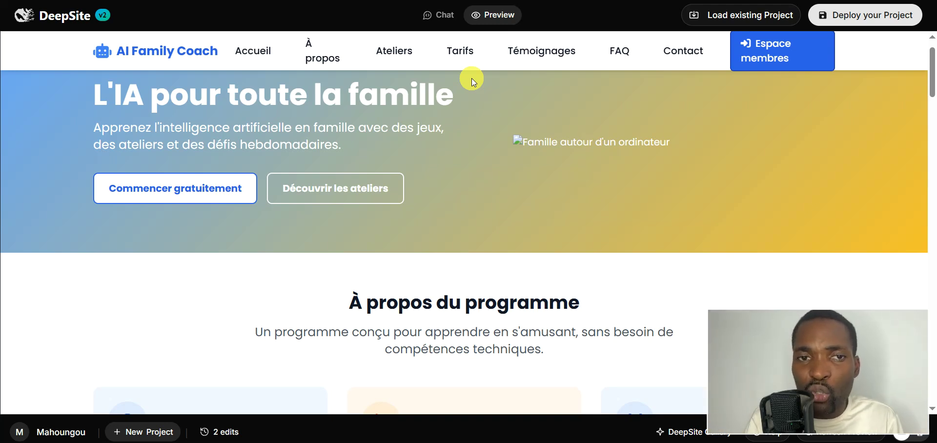
# Step: Check the code and chat view, return to the full preview and review the homepage down to the "Questions fréquentes" section
pyautogui.click(438, 14)
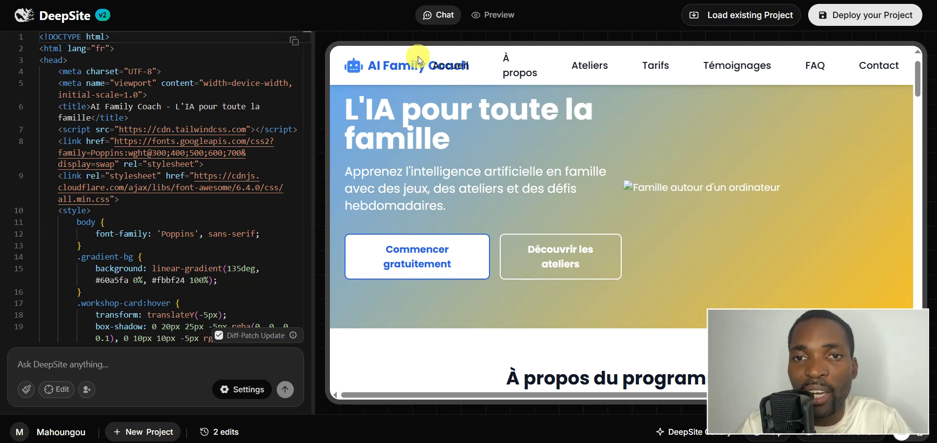
pyautogui.click(487, 17)
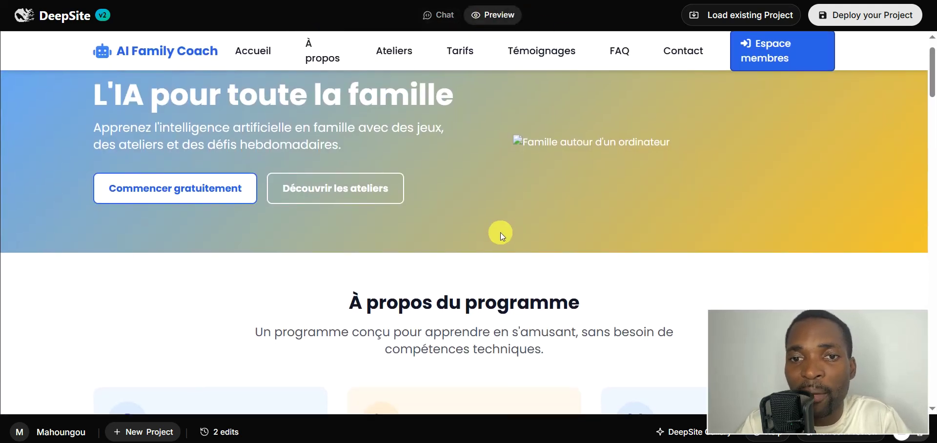
pyautogui.scroll(-2, 497, 233)
pyautogui.scroll(-10, 499, 233)
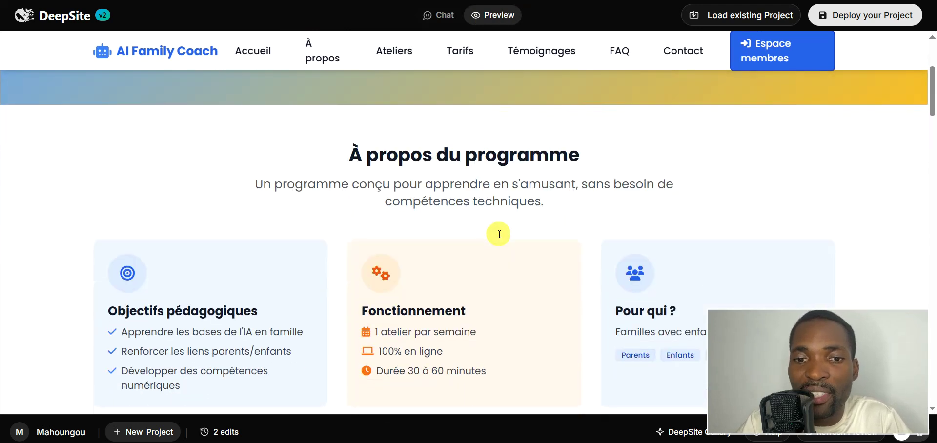
pyautogui.scroll(-7, 499, 233)
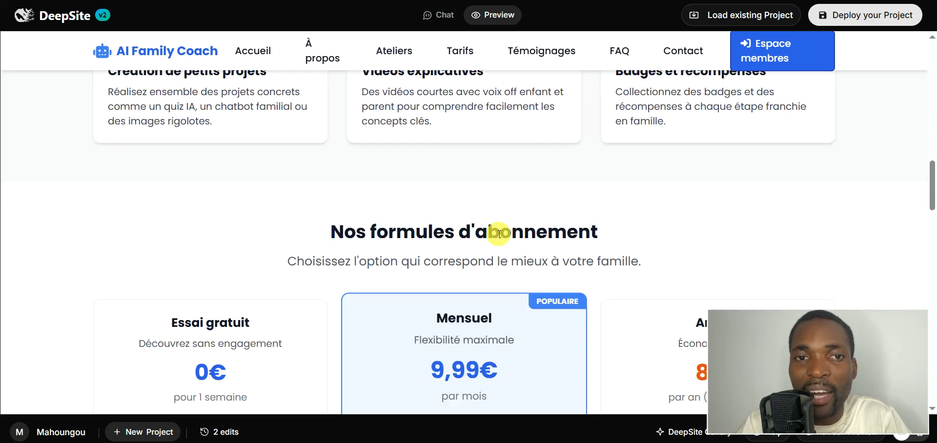
pyautogui.scroll(-12, 498, 235)
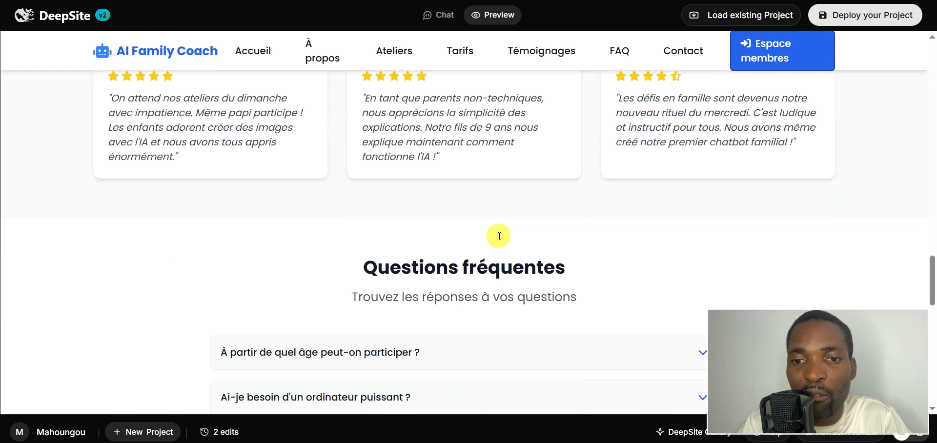
pyautogui.scroll(5, 496, 235)
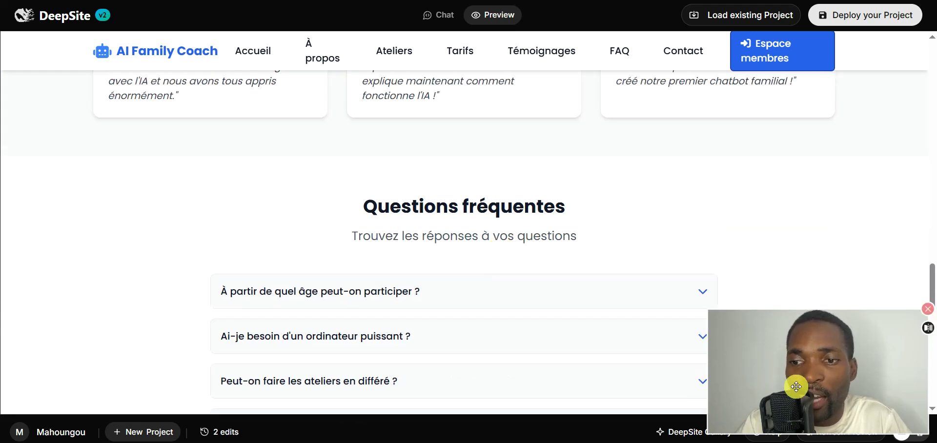